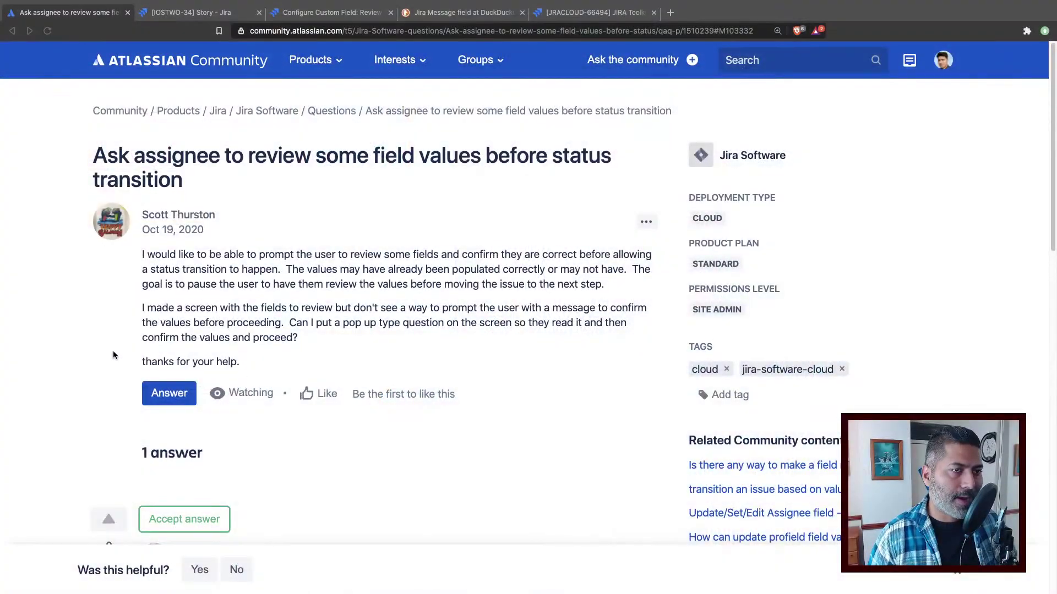
Go to the Custom fields admin list from the Review Fields configuration page
left_click(101, 351)
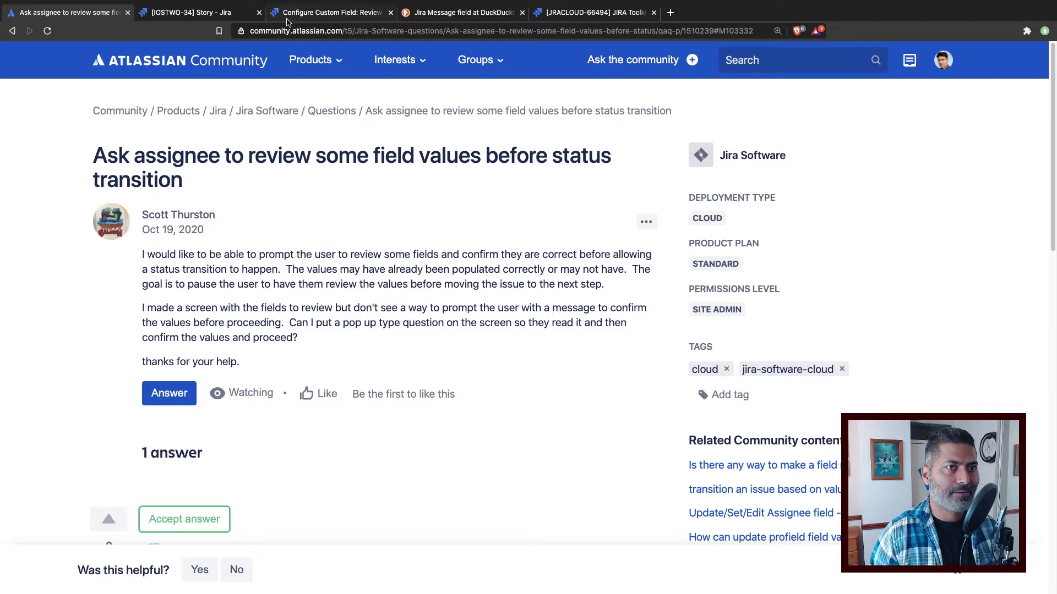
left_click(353, 13)
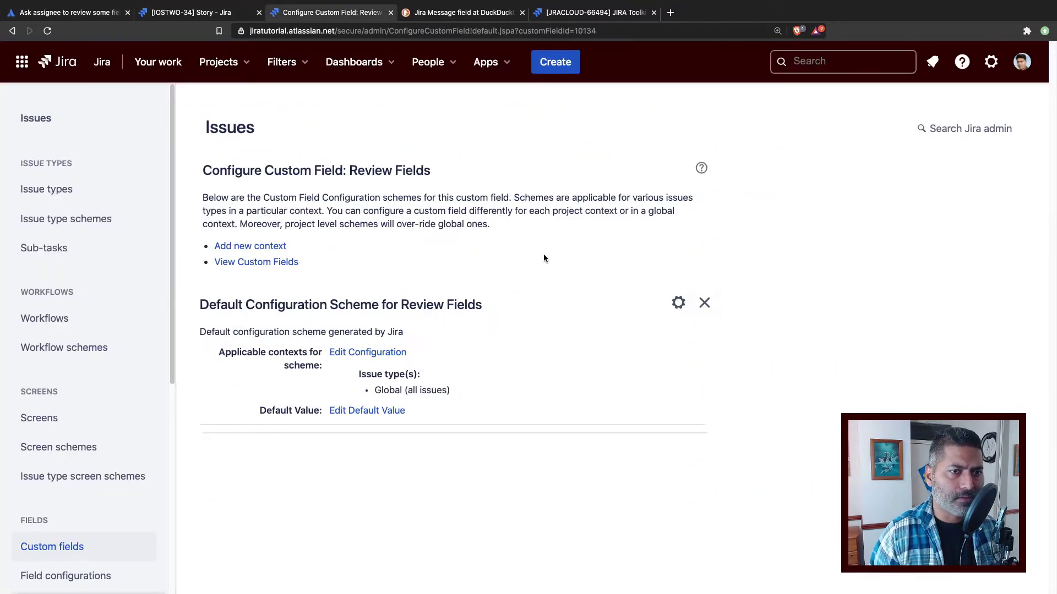
left_click(71, 547)
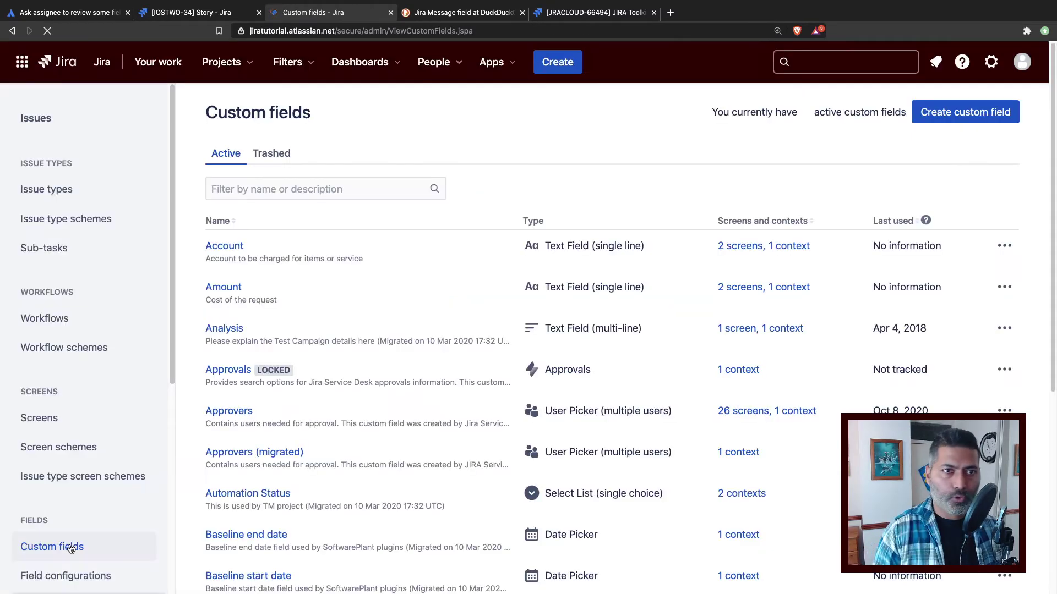
Search all field types for 'message' in Create custom field, then cancel without creating
left_click(971, 113)
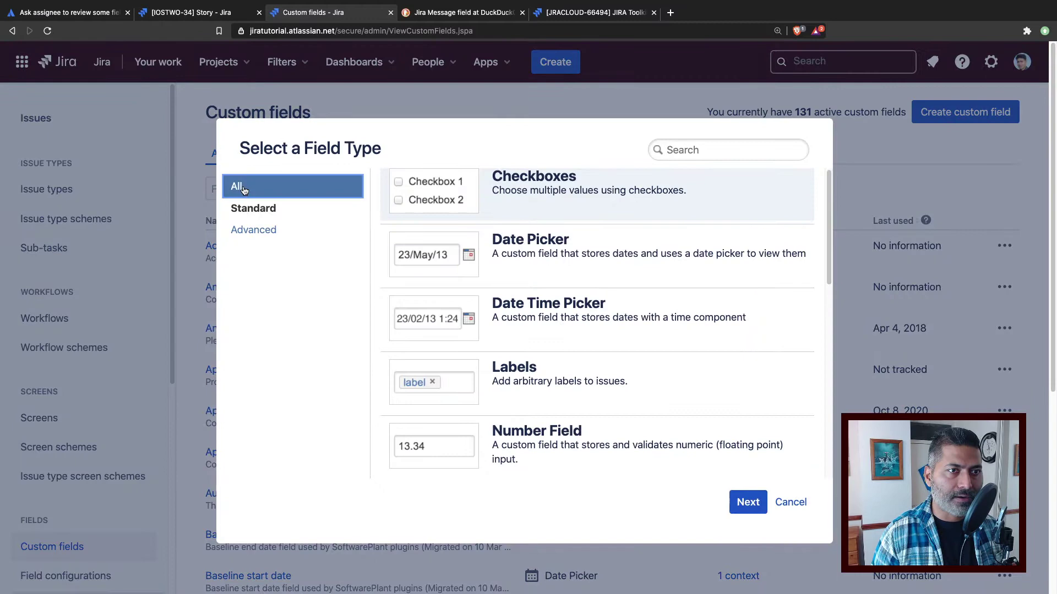
left_click(237, 186)
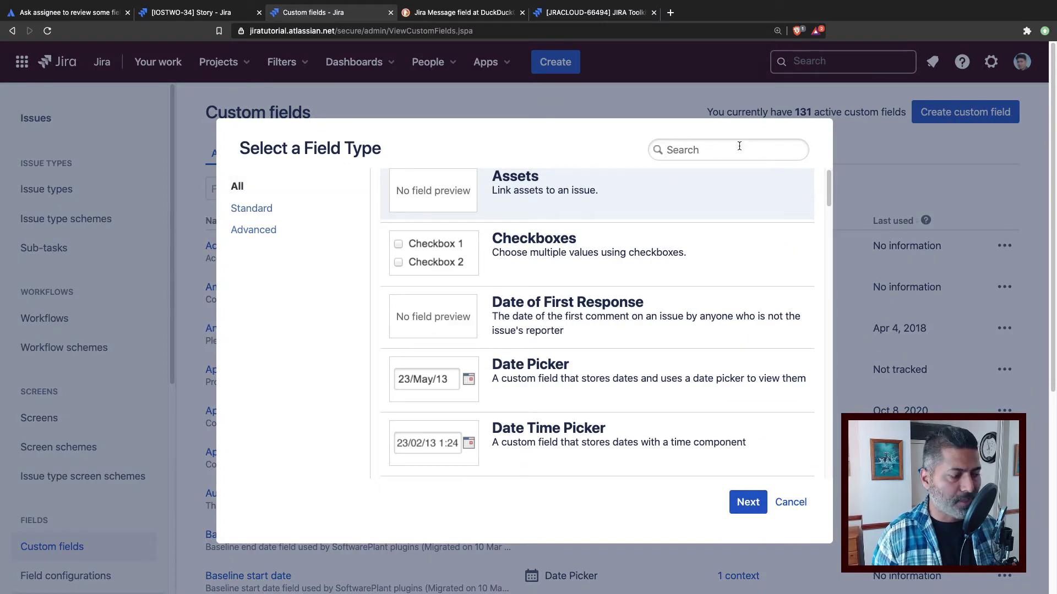
left_click(739, 146)
type("message")
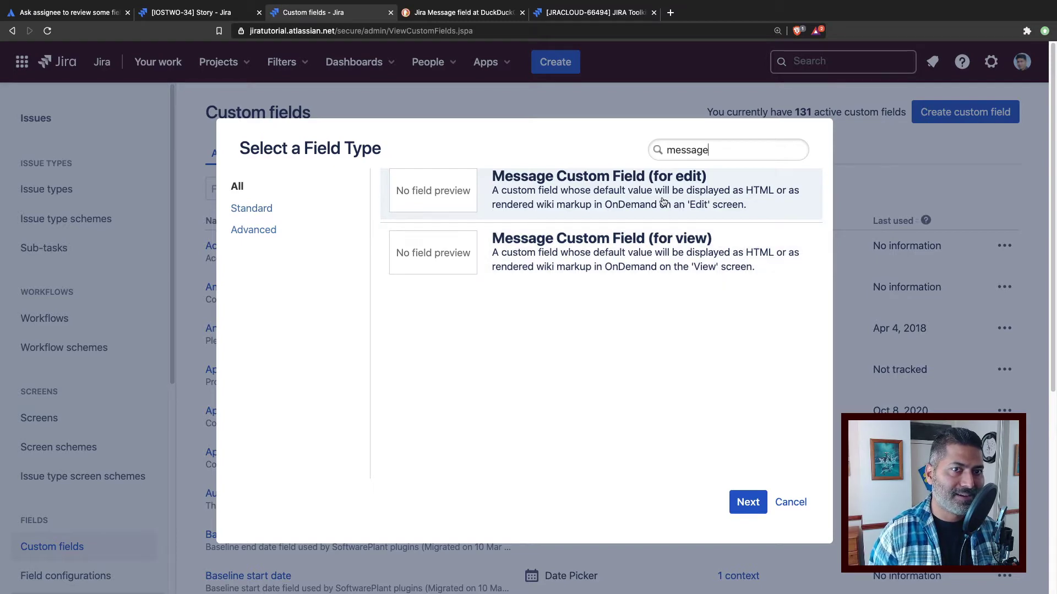
left_click(790, 503)
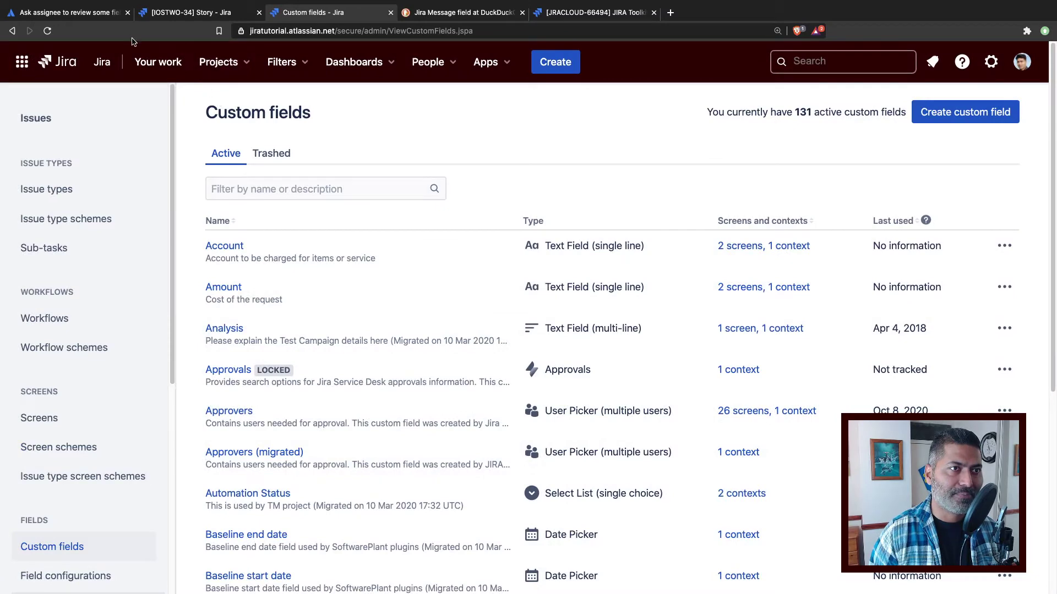
Switch to IOSTWO-34 and select its Message text 'Please review the fields below.'
left_click(181, 14)
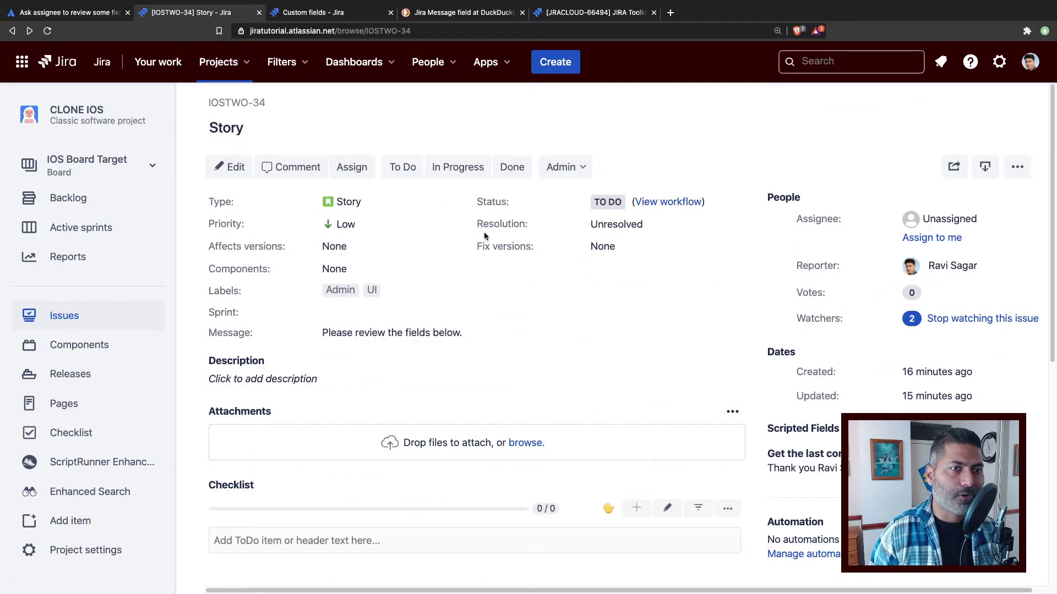
triple_click(237, 331)
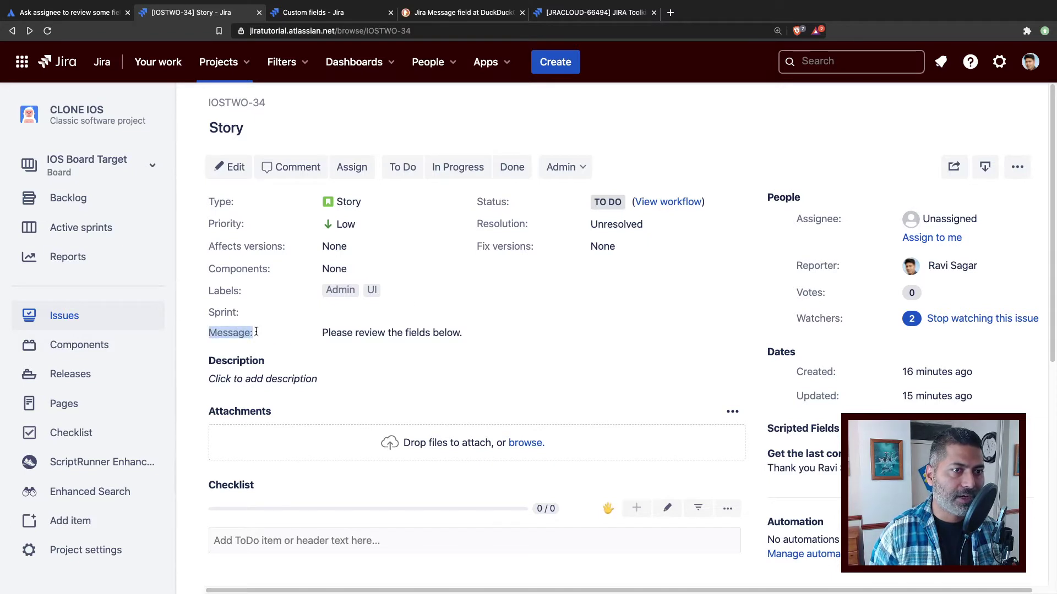
double_click(372, 332)
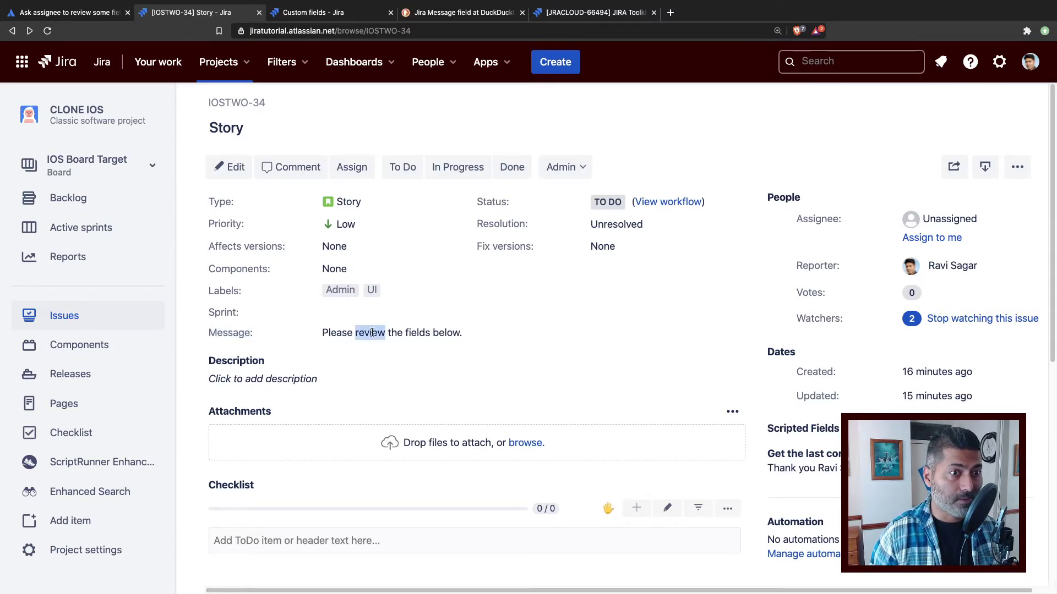
triple_click(372, 333)
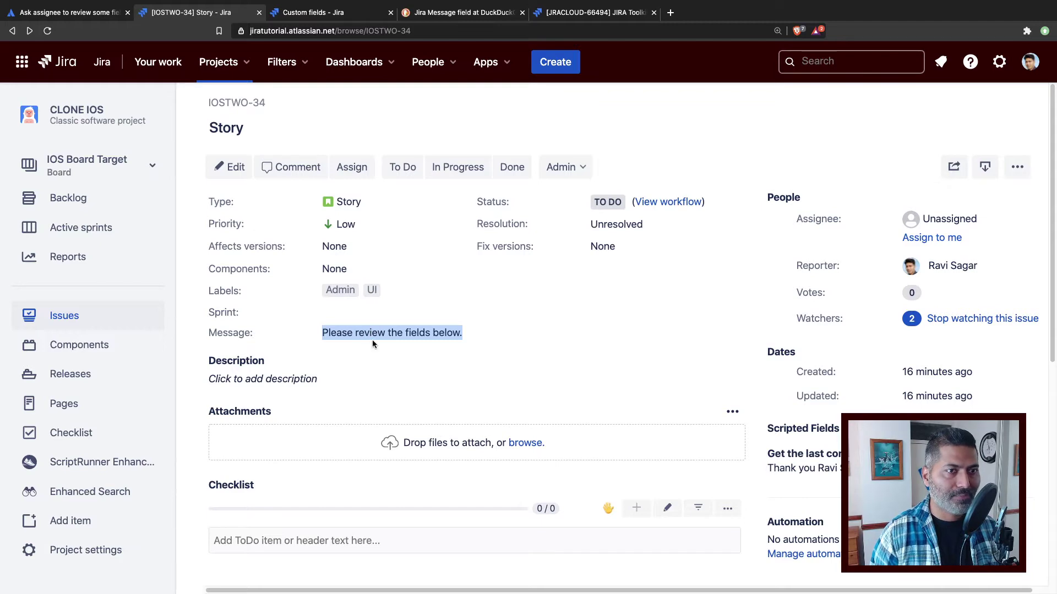
left_click(459, 167)
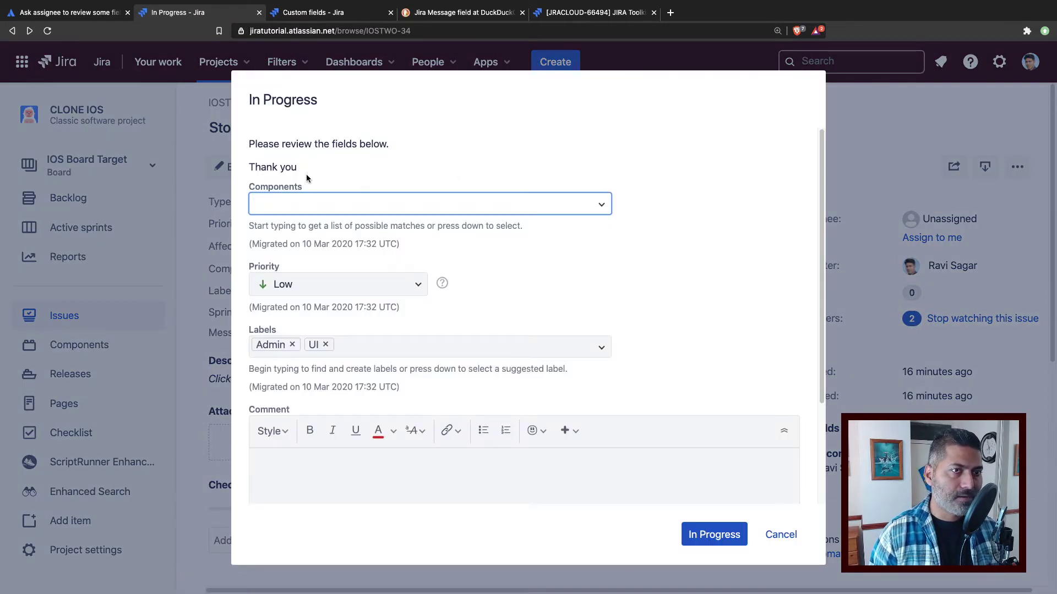
left_click_drag(302, 175, 242, 152)
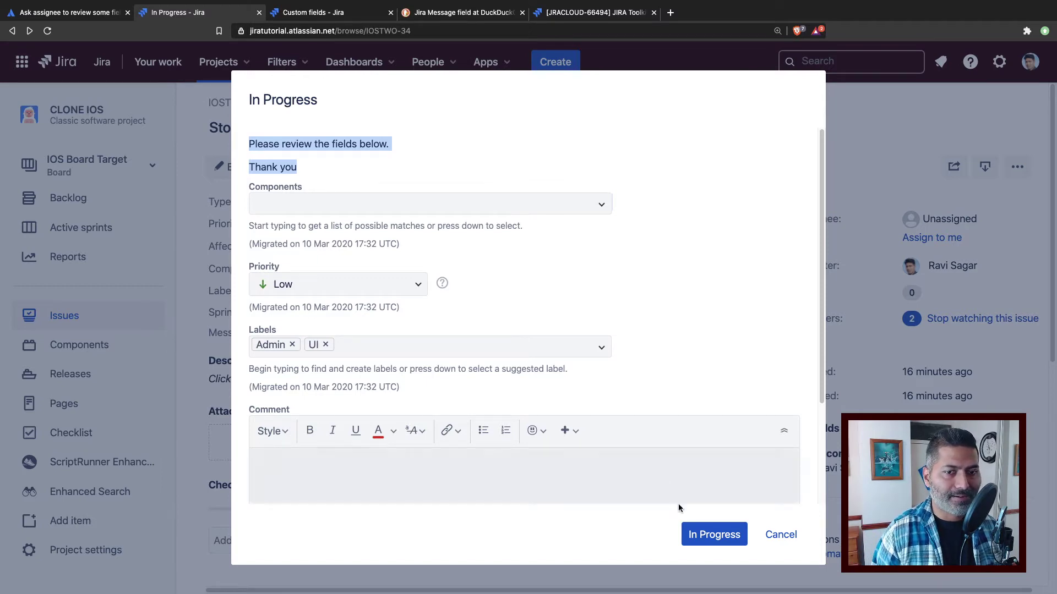
left_click(782, 540)
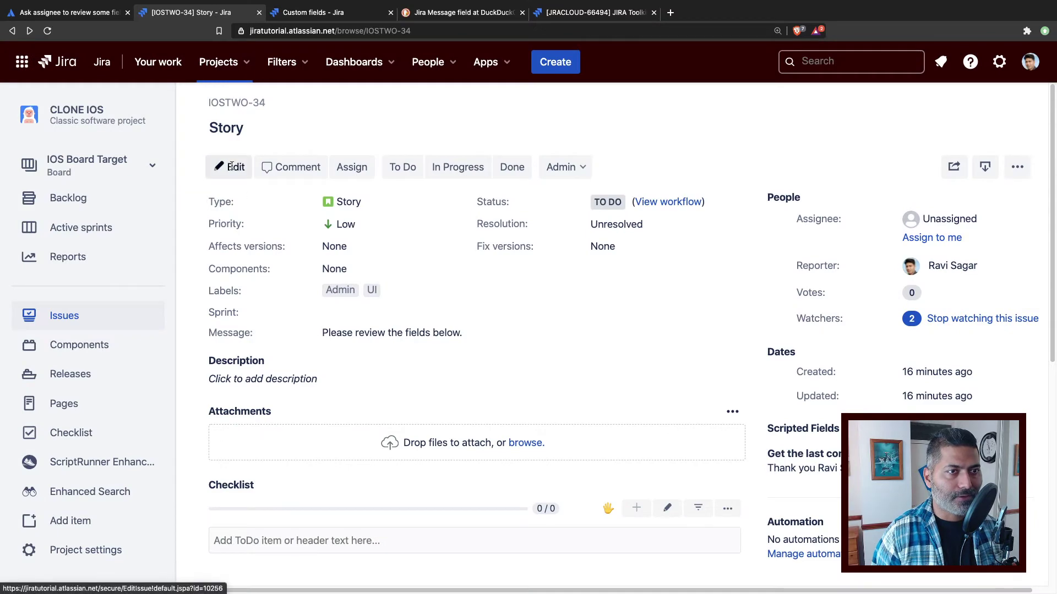
left_click(231, 166)
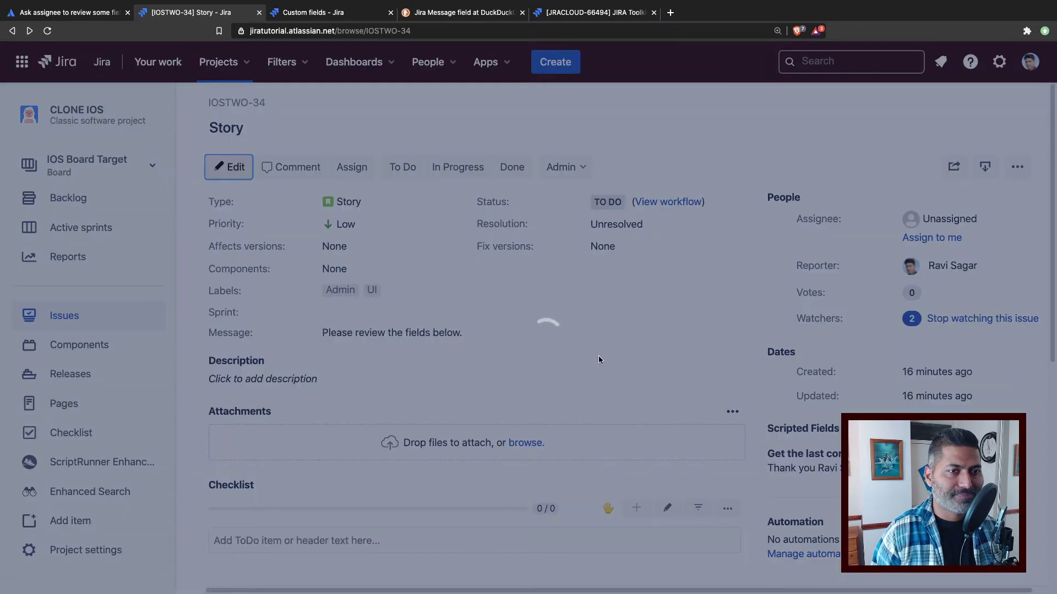
scroll(644, 353, "down", 6)
scroll(669, 363, "up", 6)
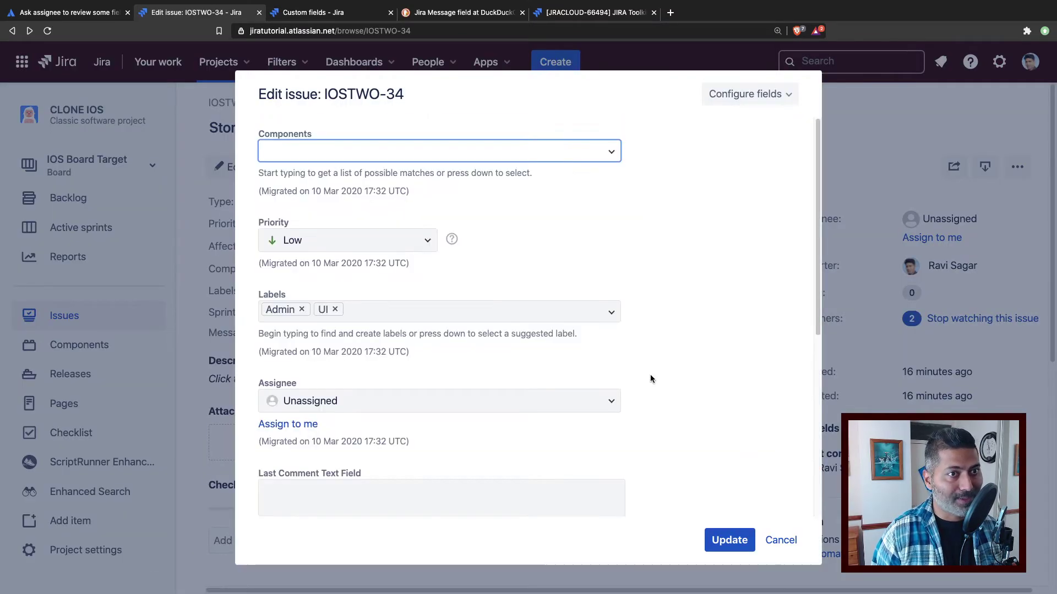
left_click(783, 540)
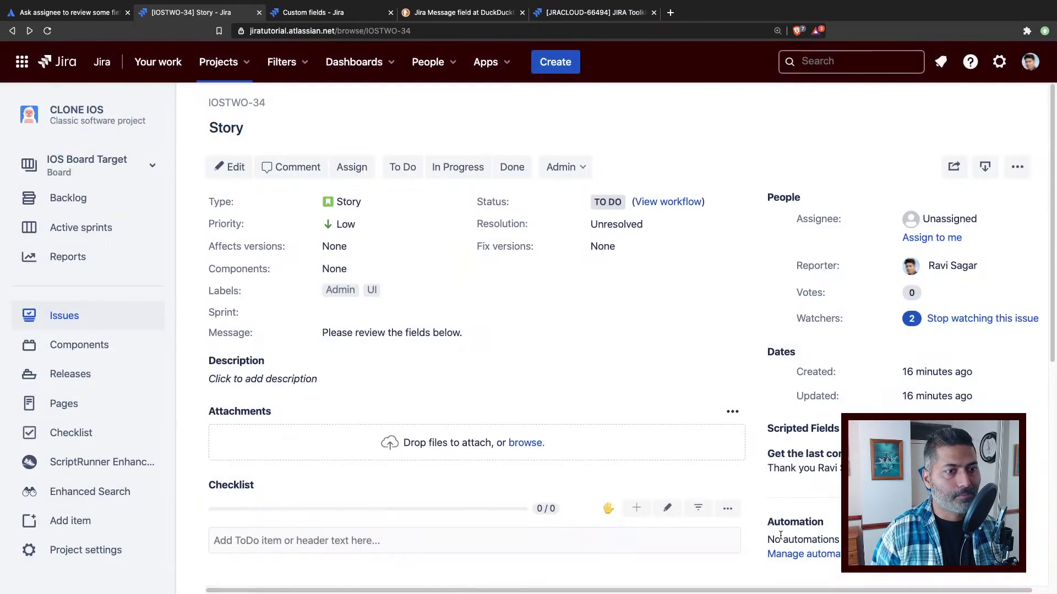
Open the IOS: Scrum Default Issue Screen from the project's screen settings
left_click(91, 551)
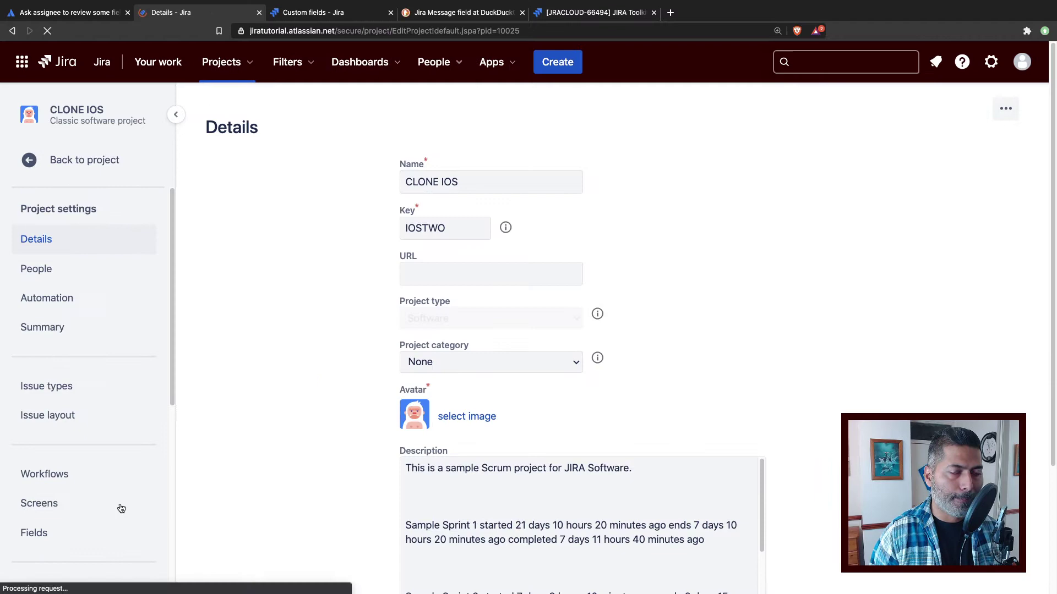
left_click(39, 503)
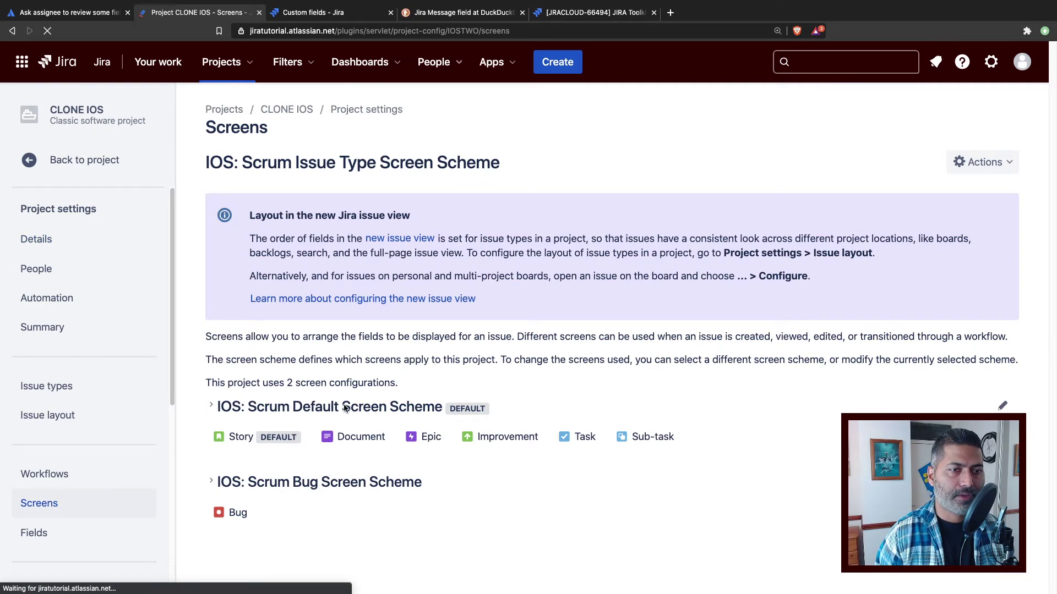
left_click(345, 407)
scroll(441, 407, "down", 2)
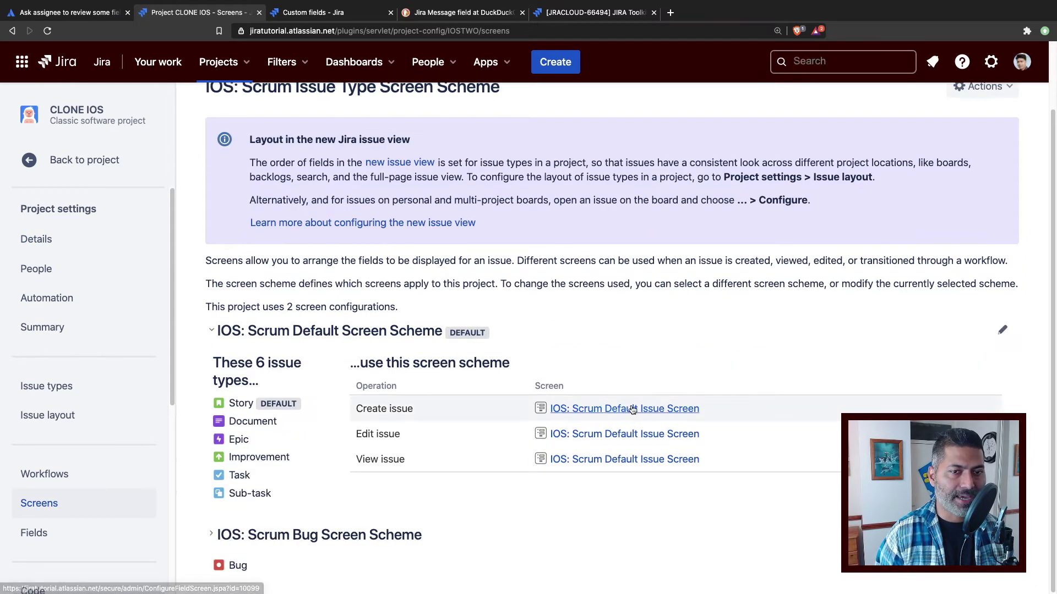
left_click(632, 410)
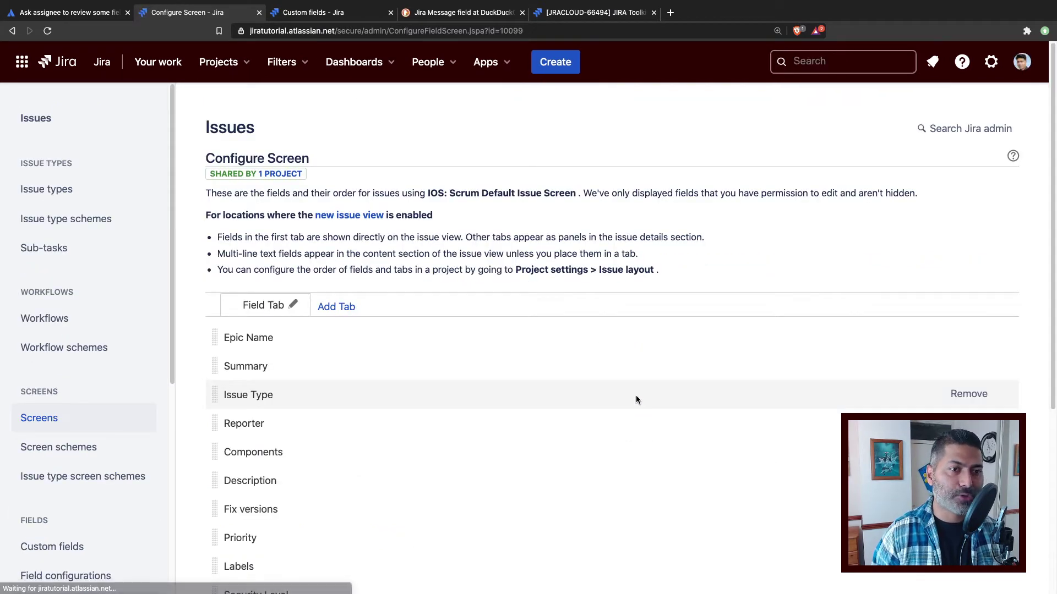
scroll(633, 402, "down", 5)
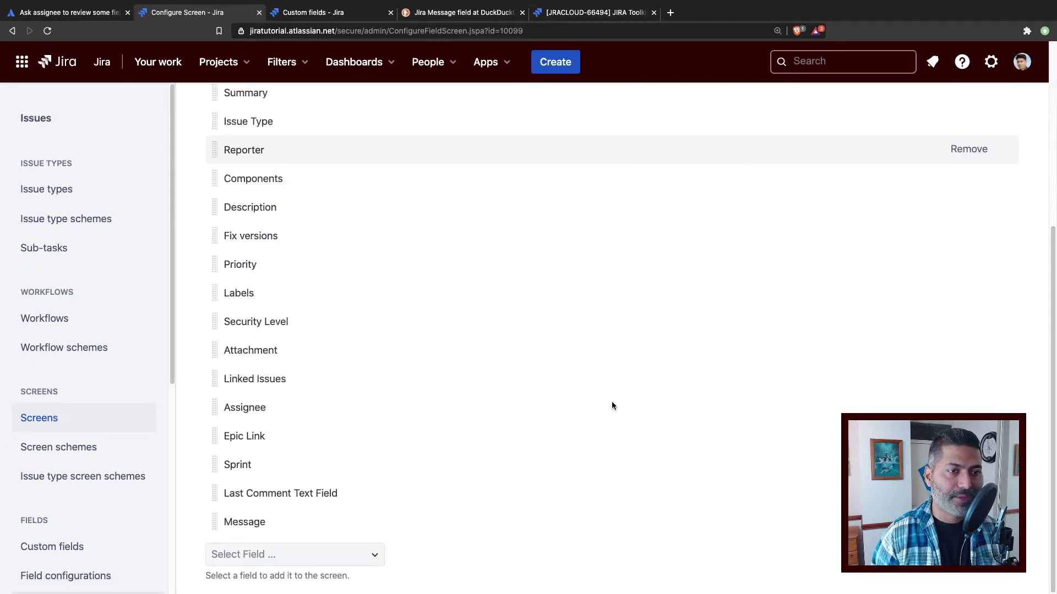
Add the Review Fields field to the screen, just below Message
left_click(286, 553)
type("mes")
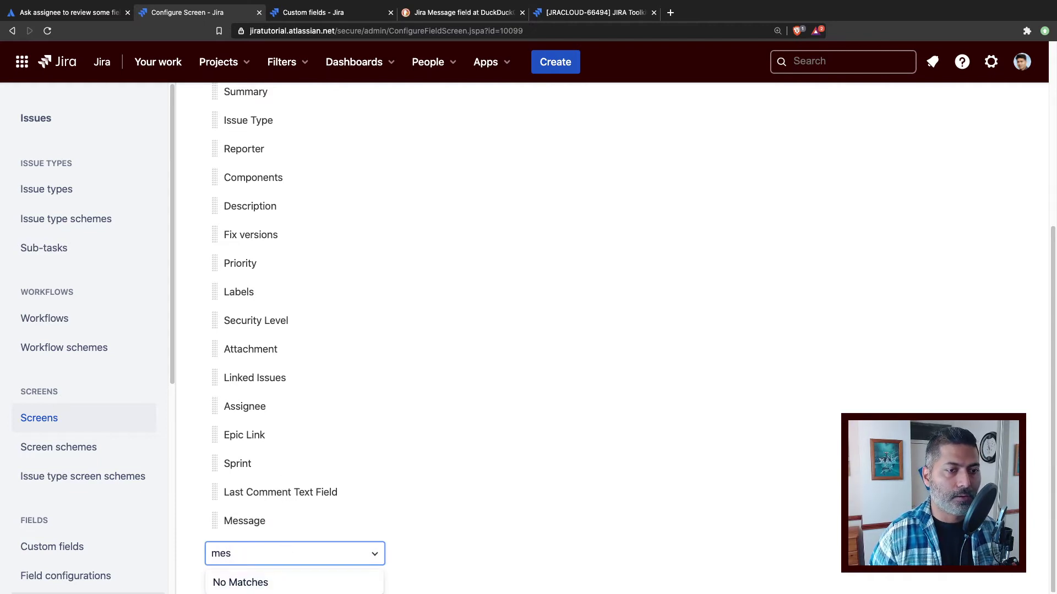
key("BackSpace")
key("BackSpace")
key("BackSpace")
type("review")
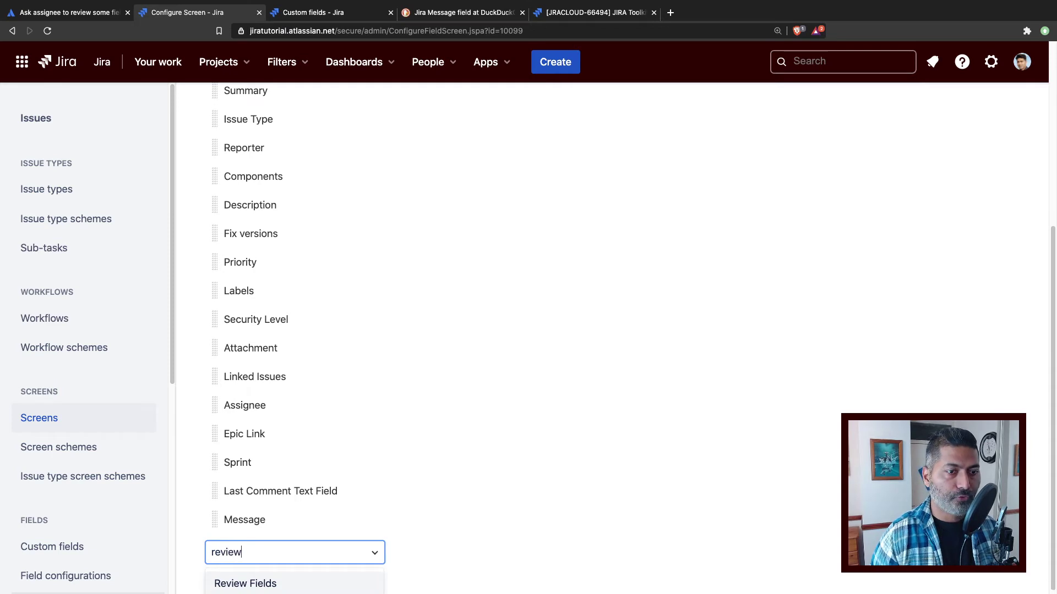
left_click(272, 587)
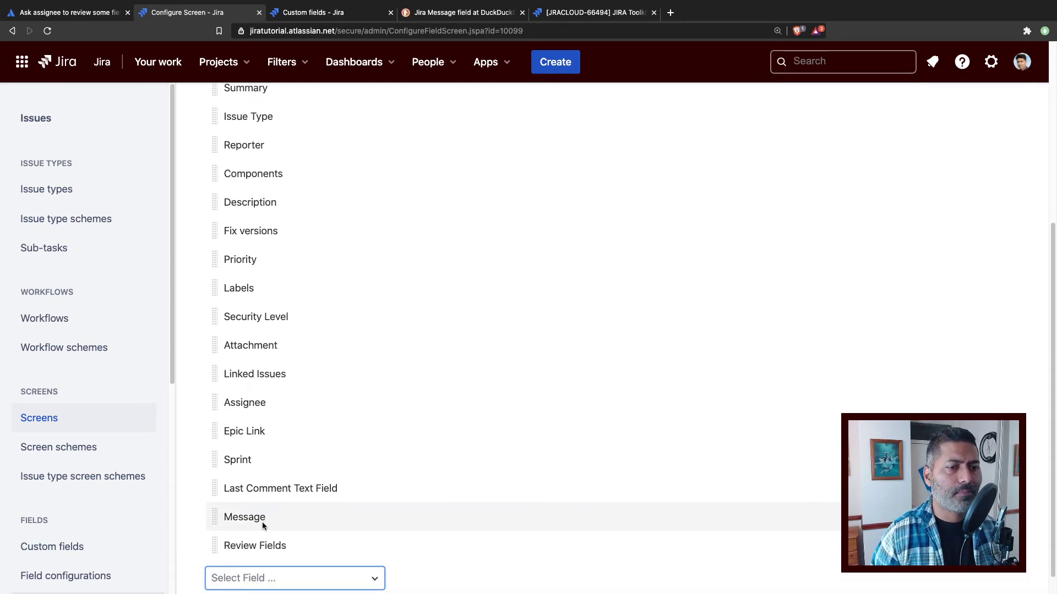
scroll(297, 512, "down", 1)
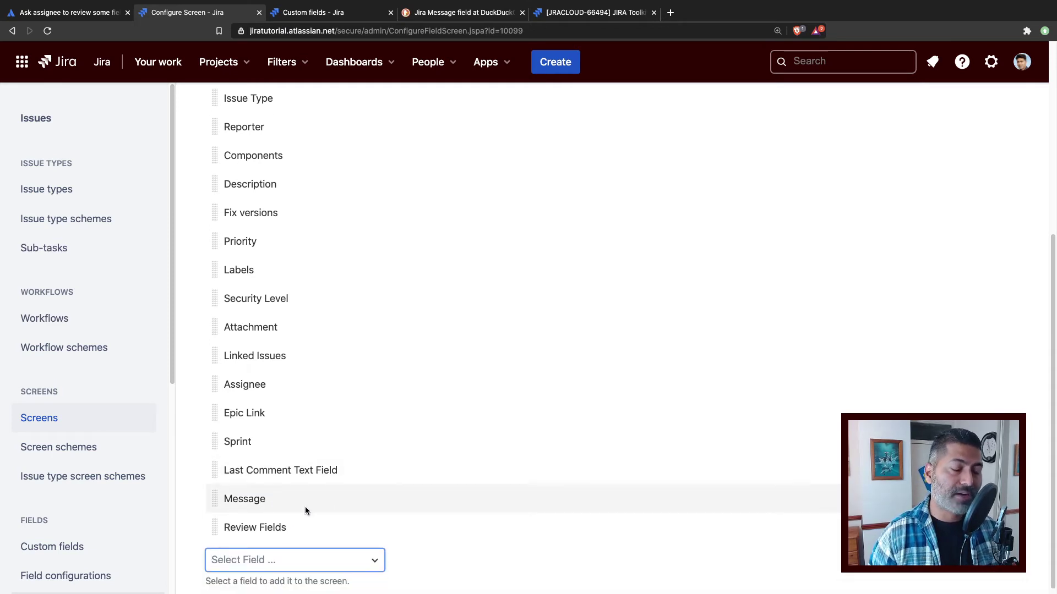
scroll(305, 509, "down", 1)
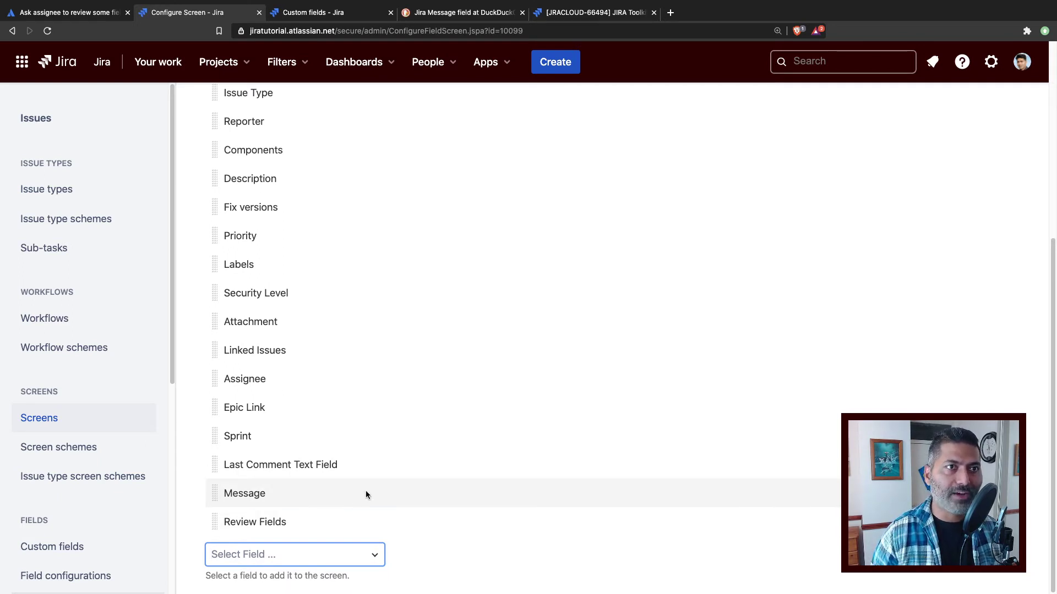
mouse_move(352, 183)
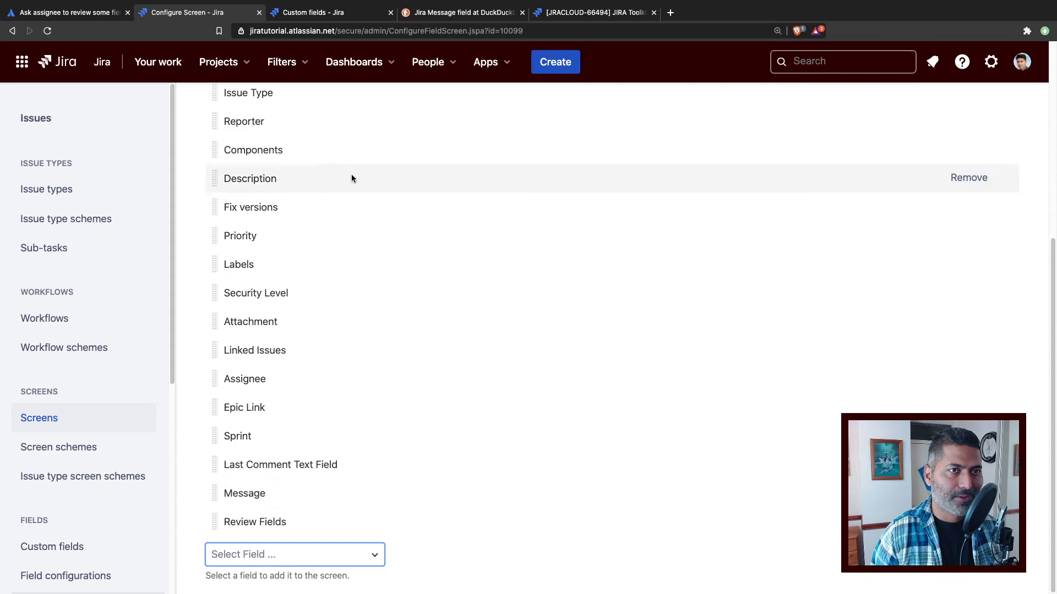
scroll(387, 189, "up", 5)
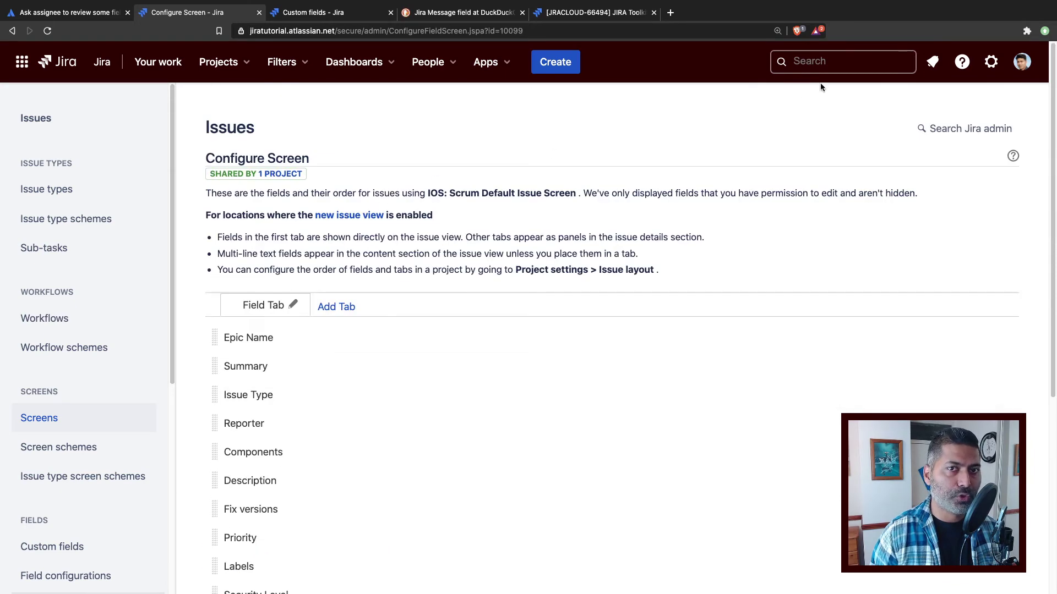
Reopen the recently viewed IOSTWO-34 story, select its Message text, and start editing it
left_click(829, 59)
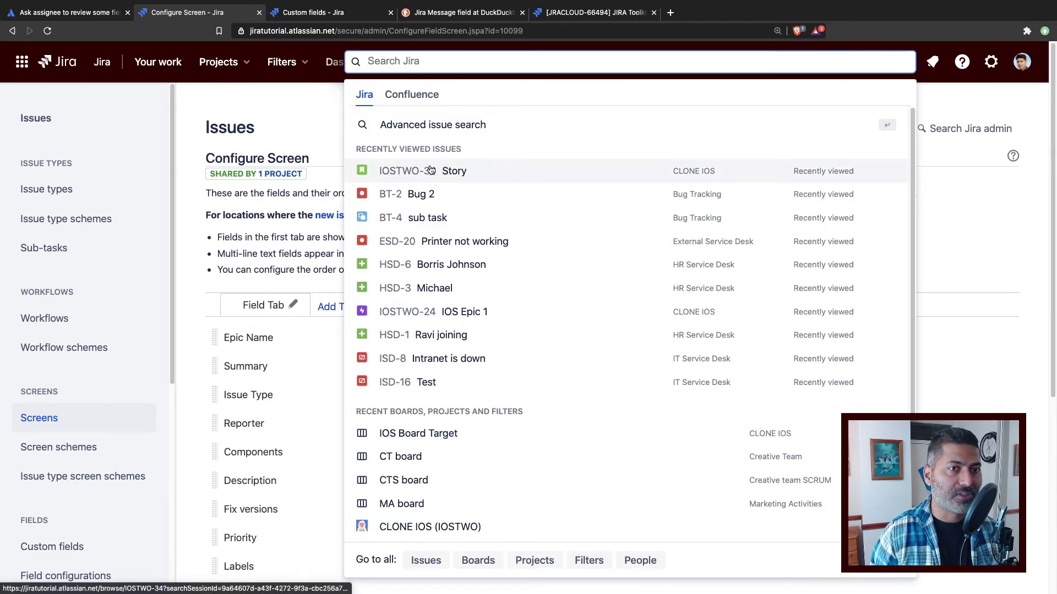
left_click(424, 169)
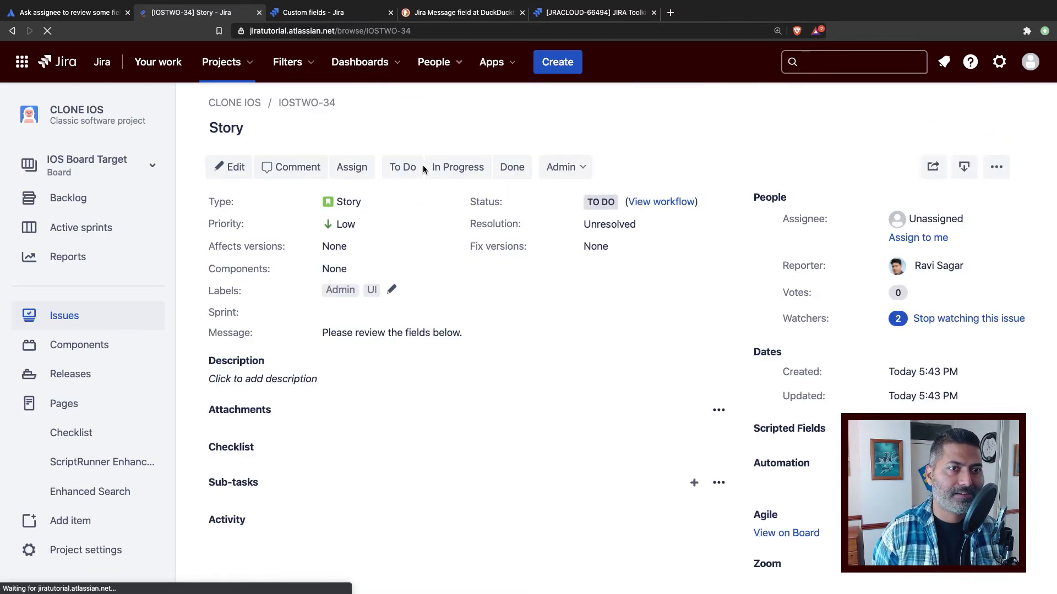
triple_click(344, 332)
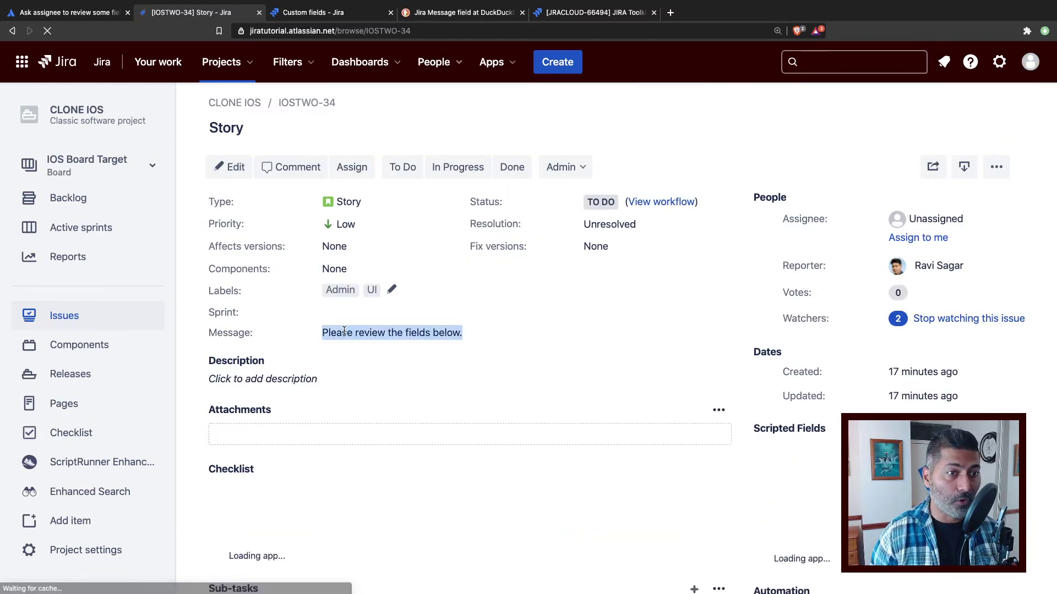
left_click(234, 166)
Review the IOSTWO-34 edit form, then tick Review Fields under Configure fields
scroll(415, 273, "down", 5)
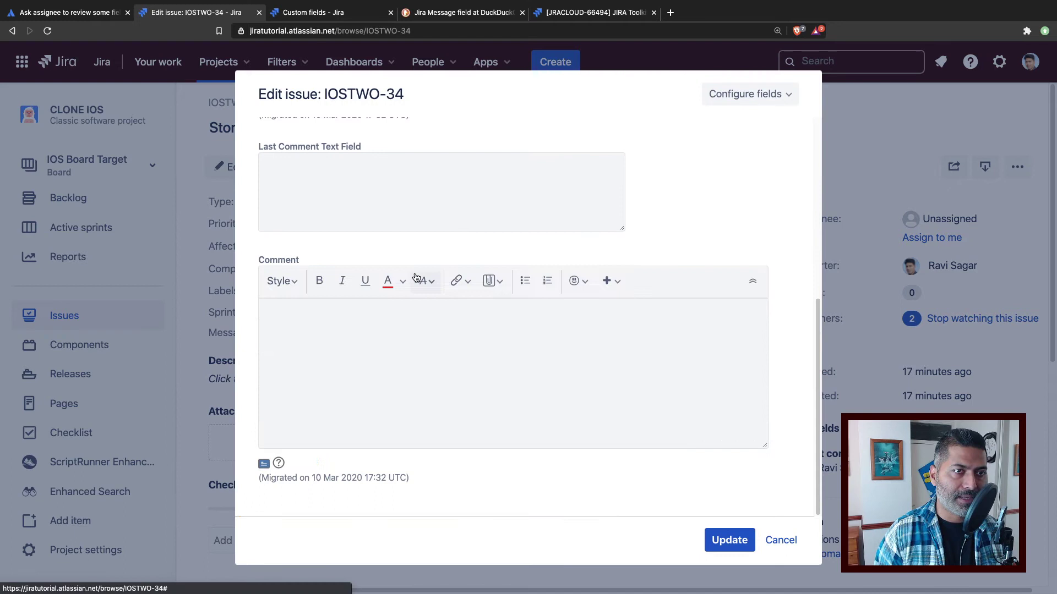
scroll(426, 292, "up", 5)
scroll(484, 352, "down", 3)
scroll(503, 361, "up", 3)
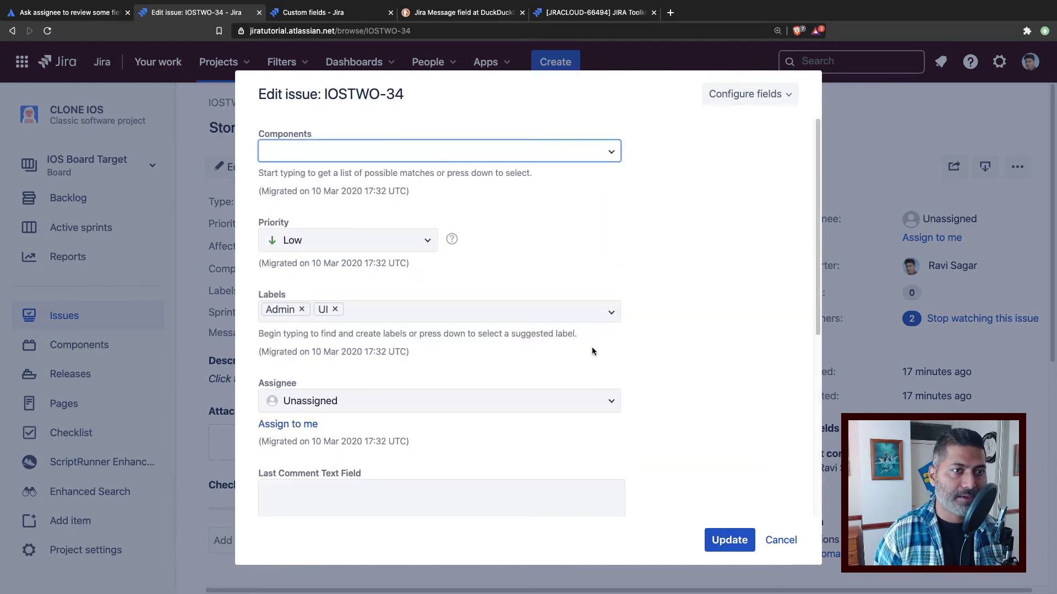
scroll(611, 347, "down", 5)
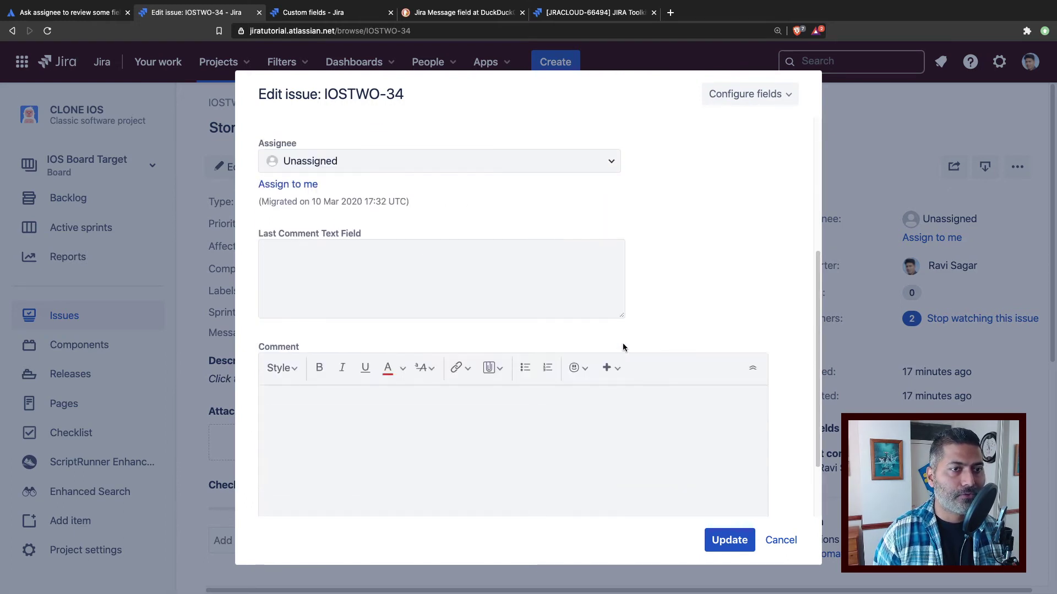
scroll(644, 339, "up", 2)
scroll(652, 337, "down", 4)
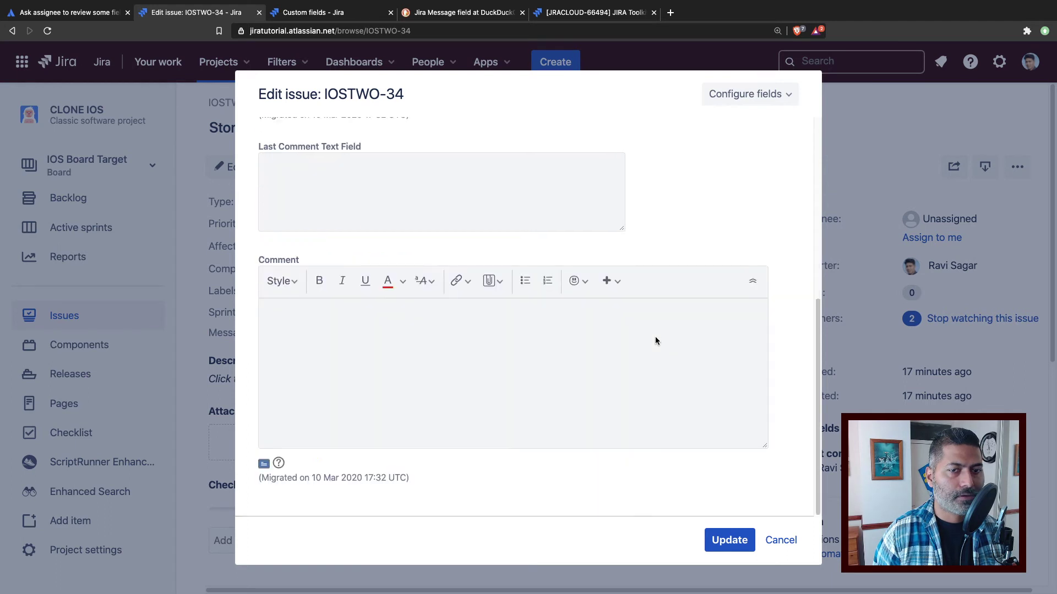
scroll(488, 443, "up", 6)
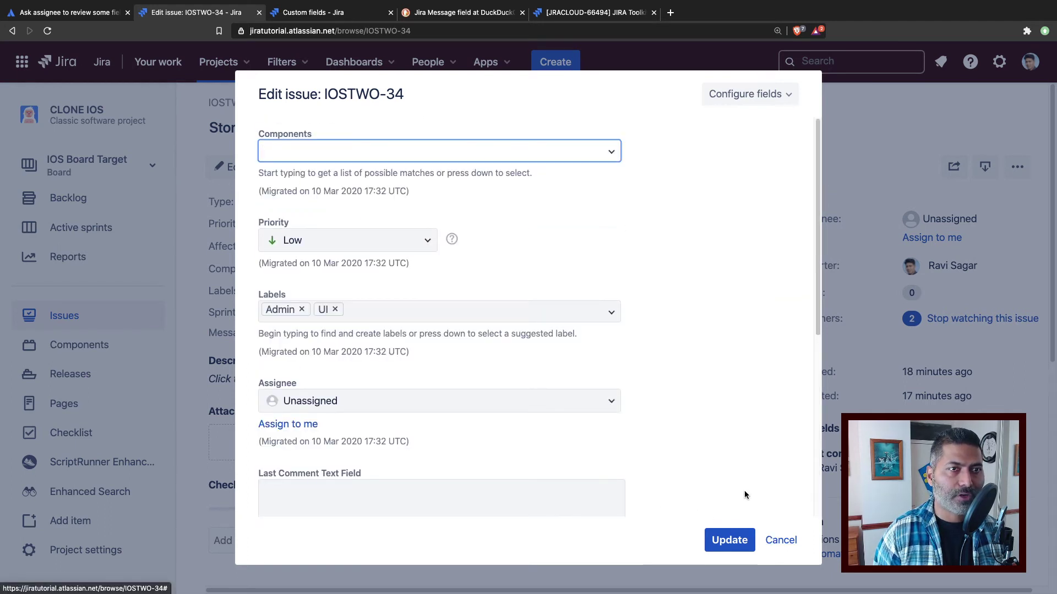
scroll(746, 495, "down", 3)
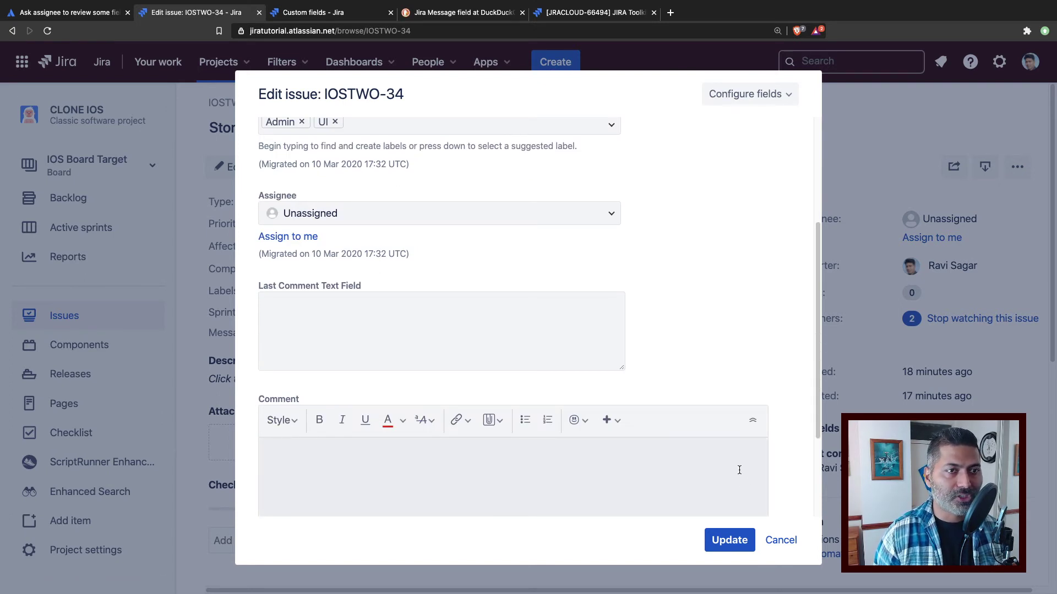
scroll(740, 470, "up", 3)
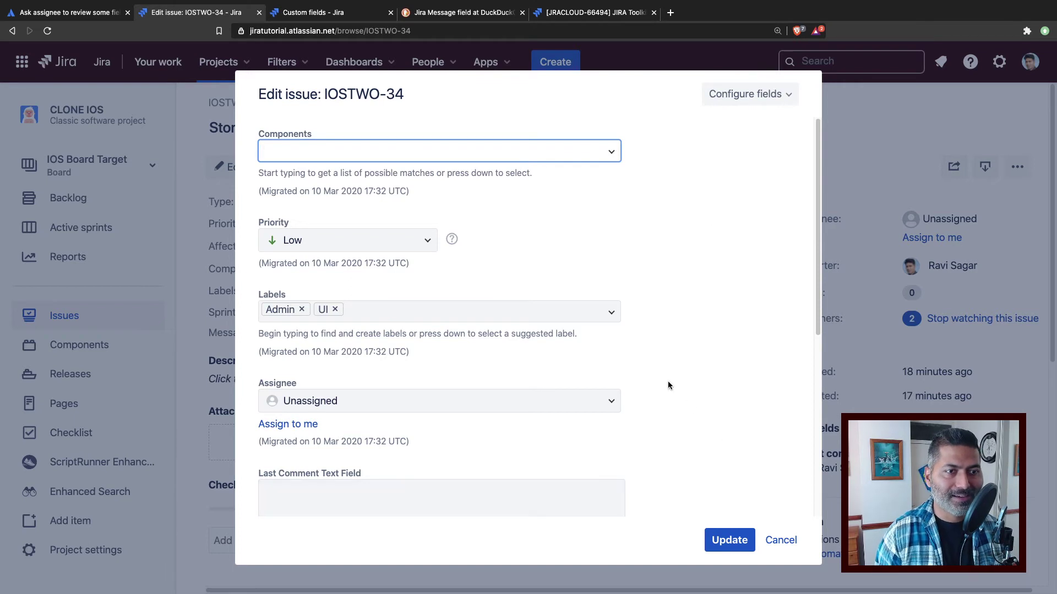
scroll(668, 385, "down", 5)
scroll(727, 479, "up", 5)
left_click(793, 92)
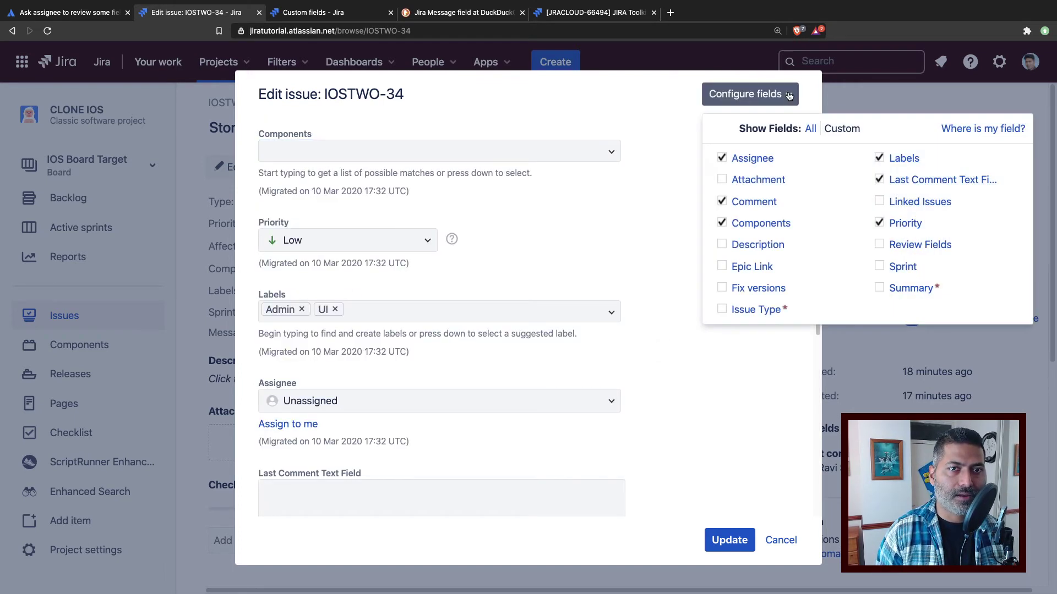
left_click(882, 245)
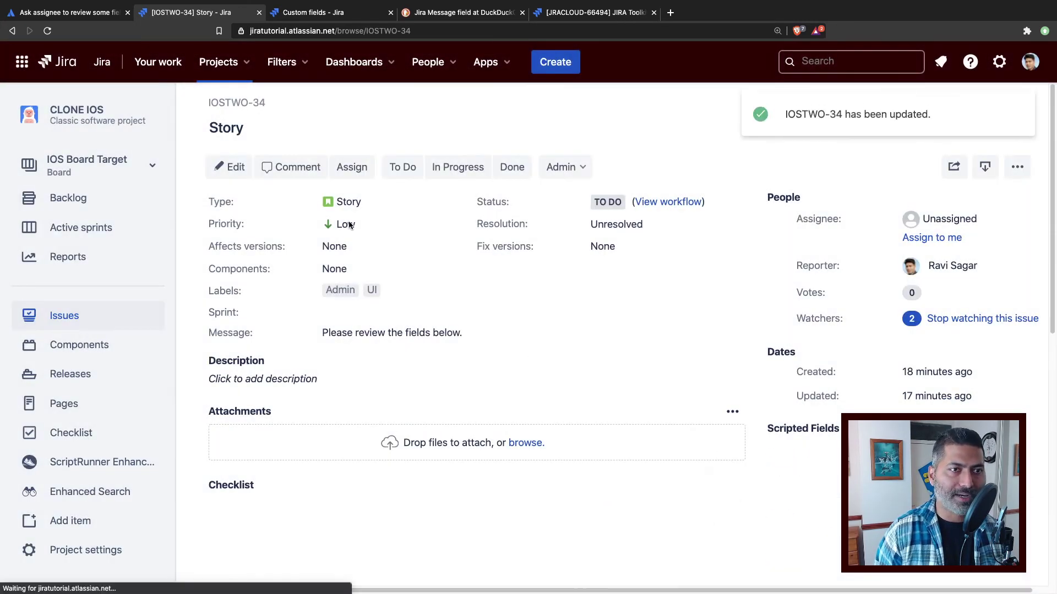
Select the review message 'Please review the fields below. Thank you' in the edit form, then return to Custom fields
left_click(228, 171)
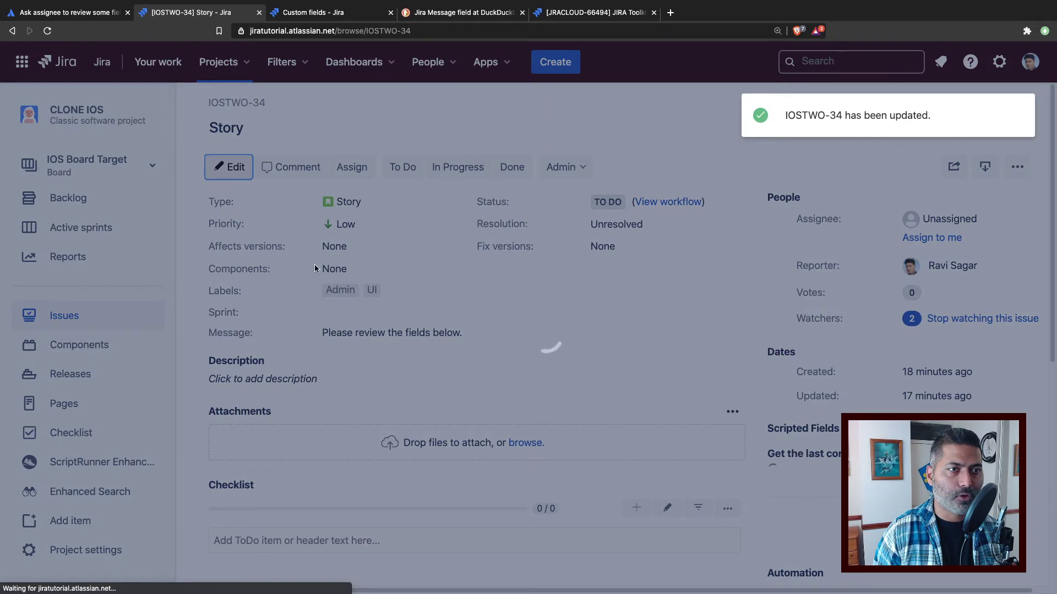
scroll(593, 344, "down", 10)
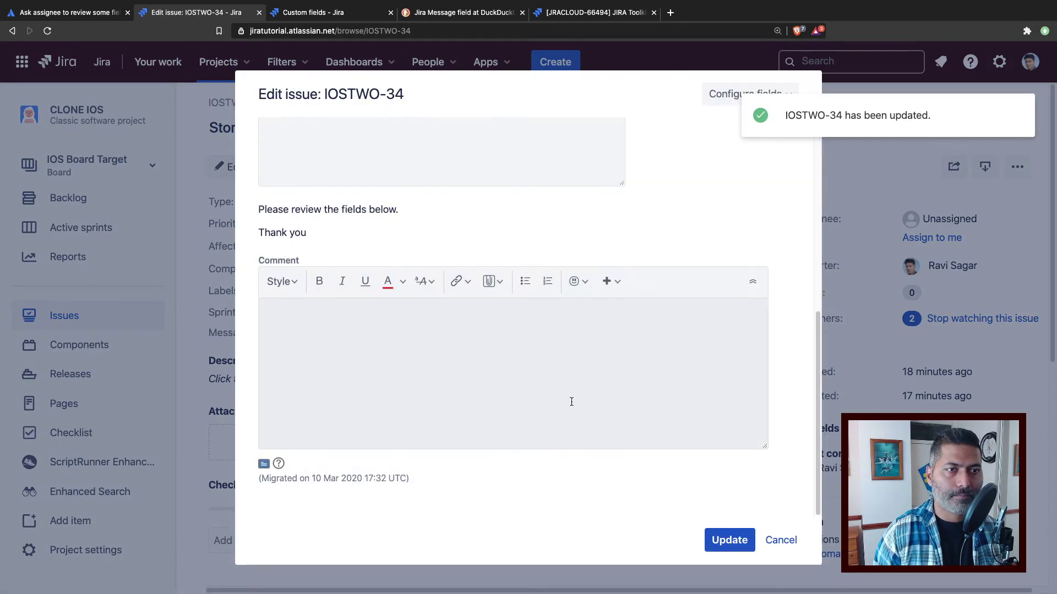
left_click_drag(308, 234, 264, 208)
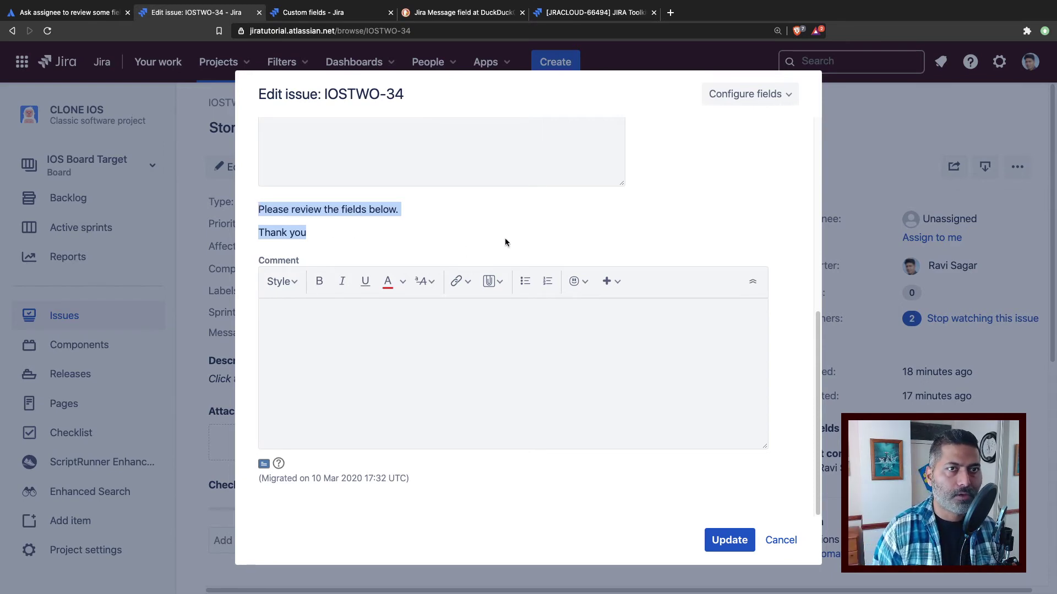
left_click(336, 12)
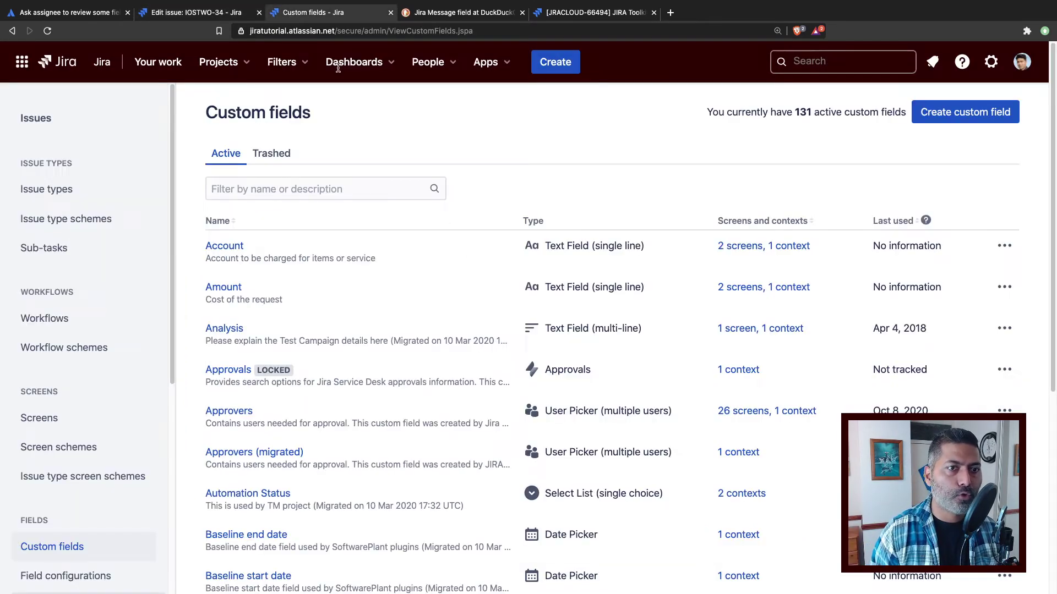
Filter custom fields to Message, then search new field types for 'mess'
left_click(299, 181)
type("messa")
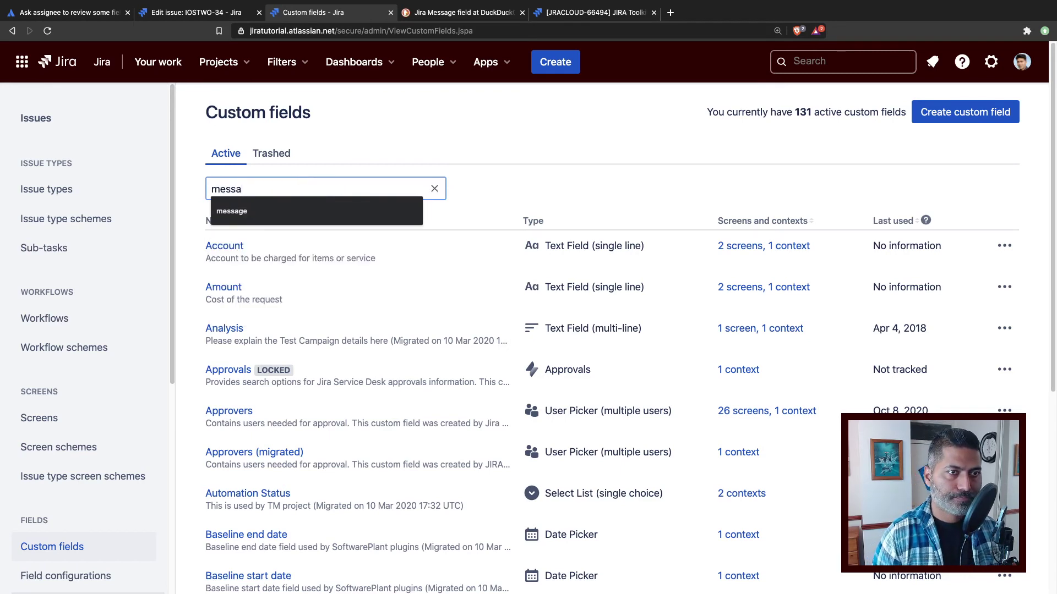
key("Return")
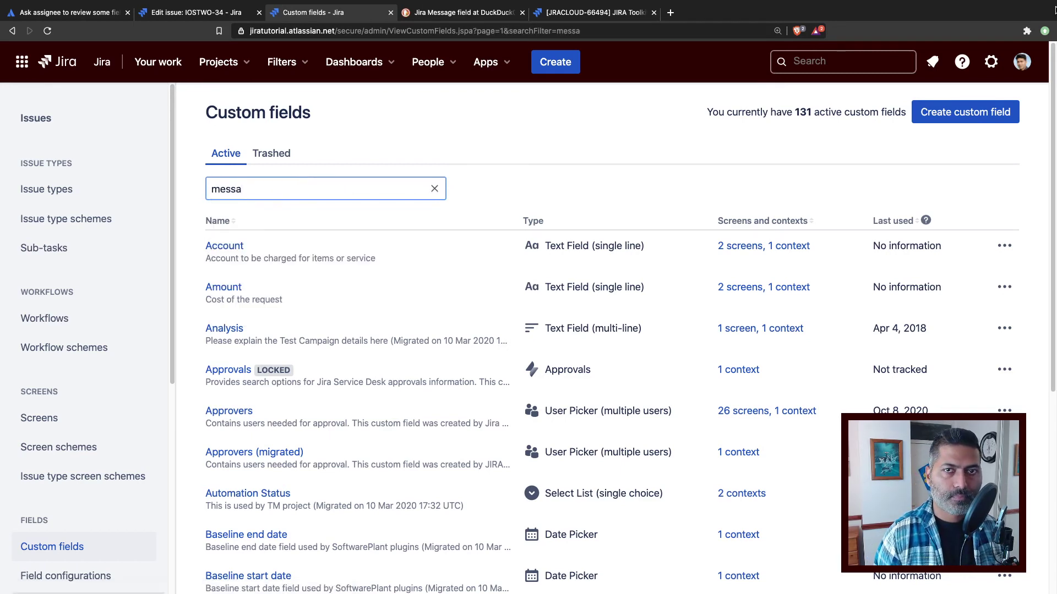
left_click(976, 113)
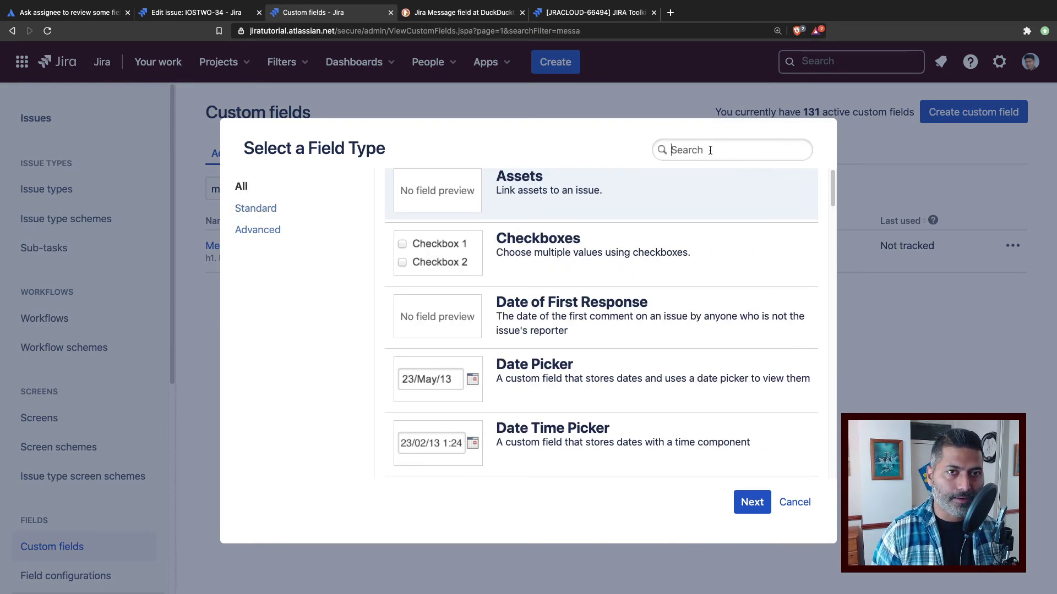
type("mess")
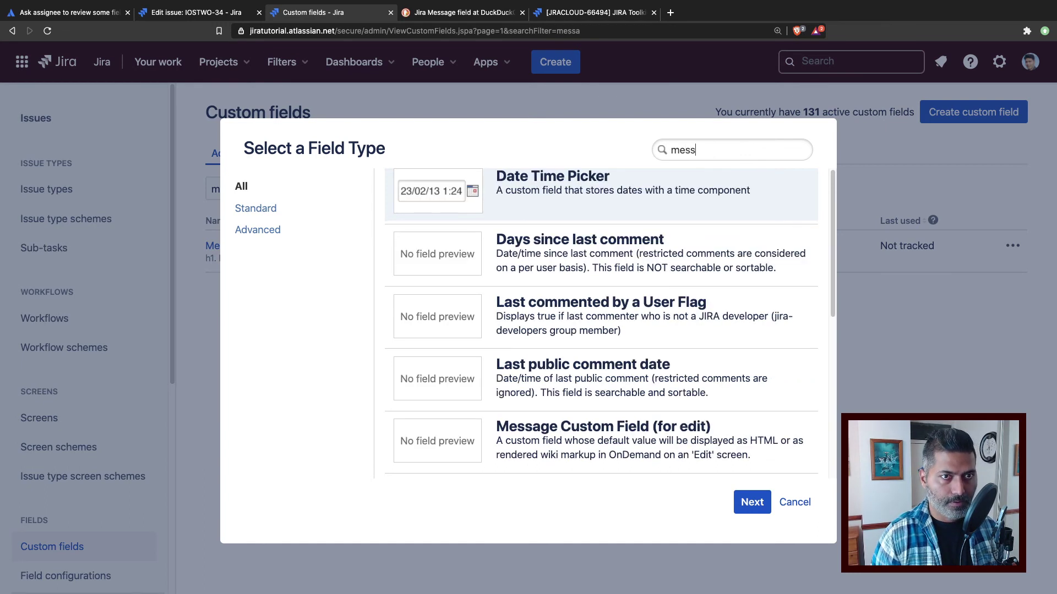